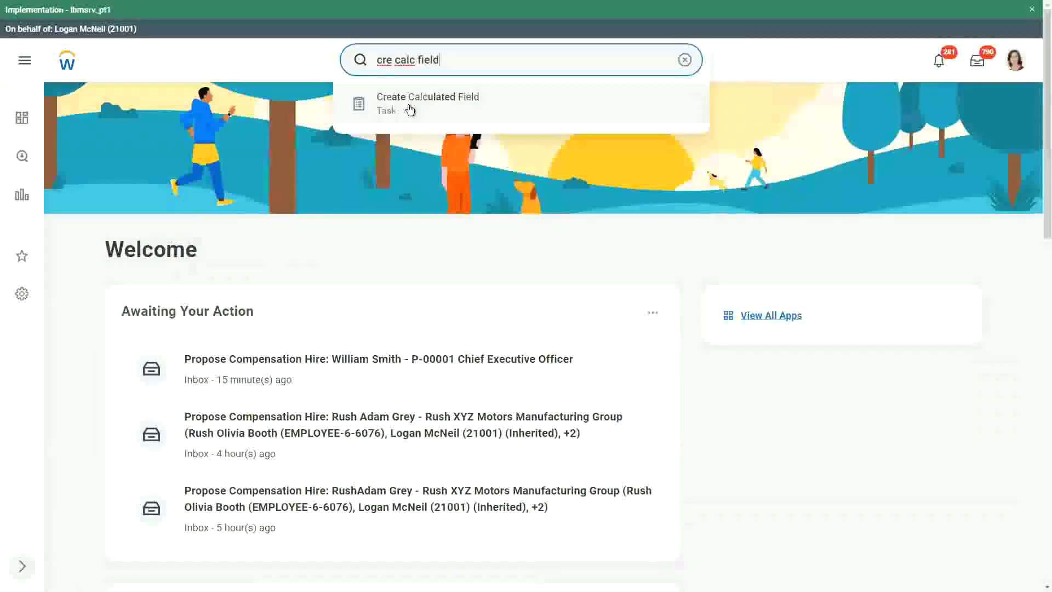
# Step: Start creating a calculated field and name it CF-WW-Eval Exp-Test
pyautogui.click(409, 104)
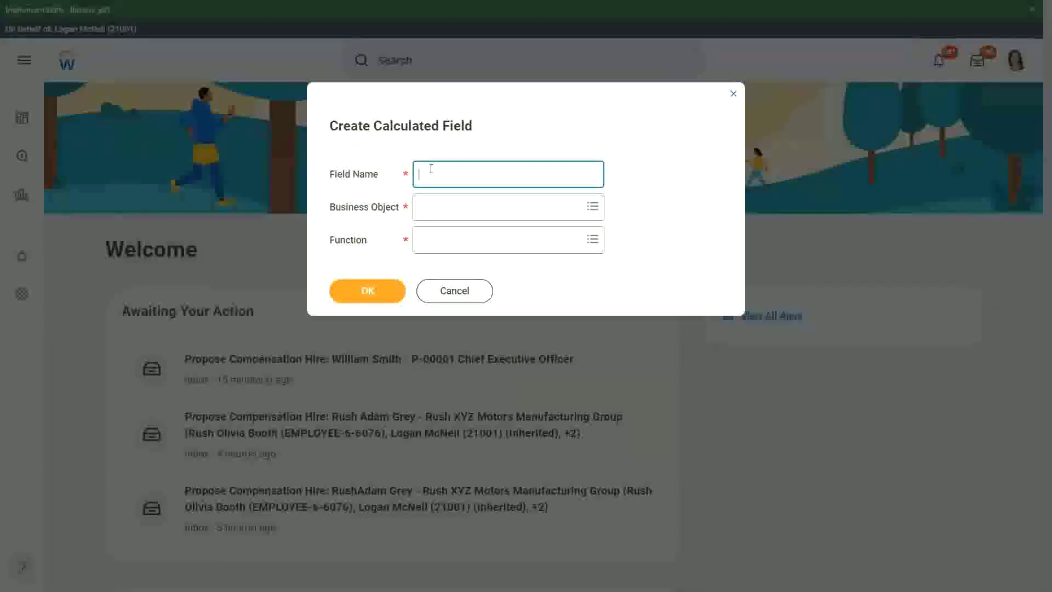
pyautogui.write('CF-WW-')
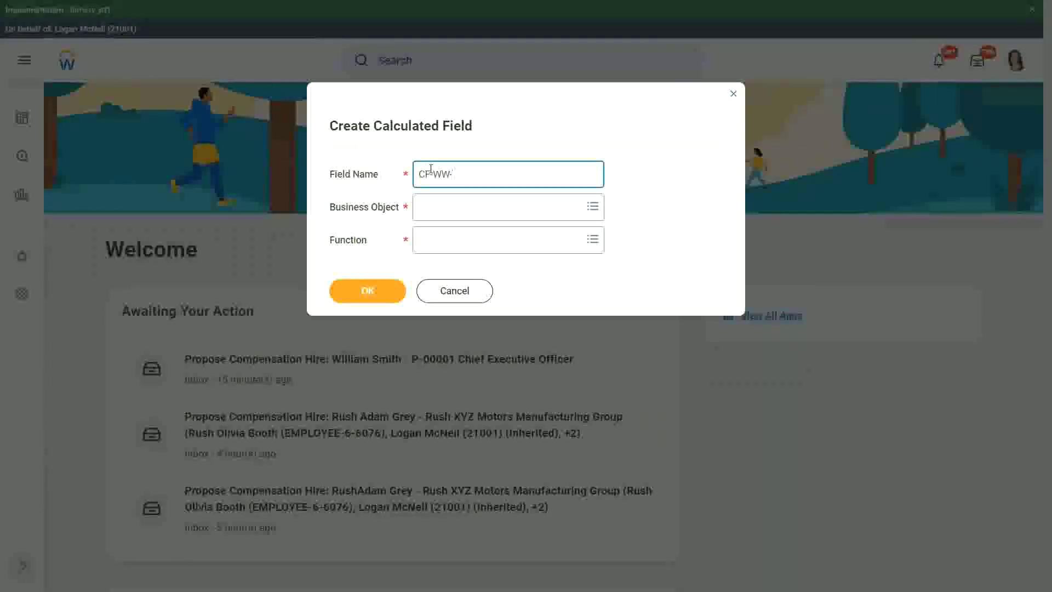
pyautogui.write('Eval Exp -')
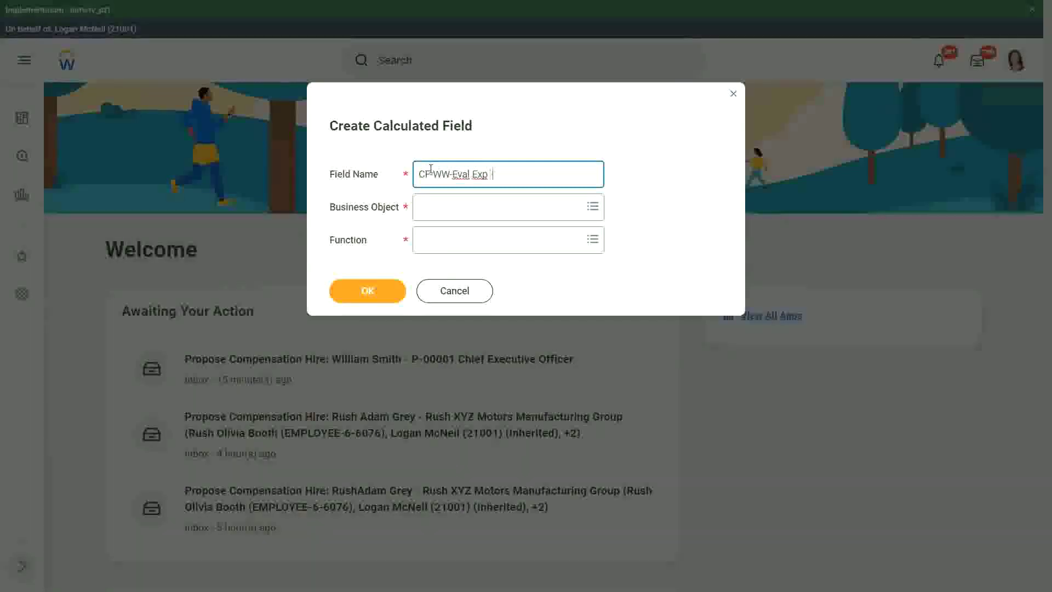
pyautogui.press('BackSpace')
pyautogui.write('-Test')
pyautogui.press('Tab')
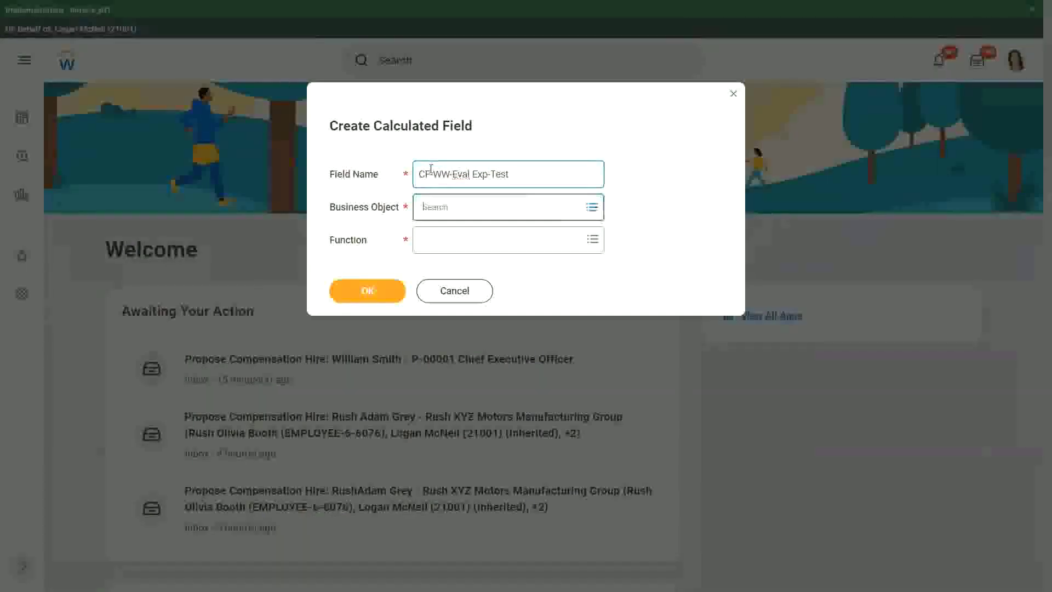
# Step: Assign the Worker business object and the Evaluate Expression function to the calculated field, and continue to its definition
pyautogui.write('worker')
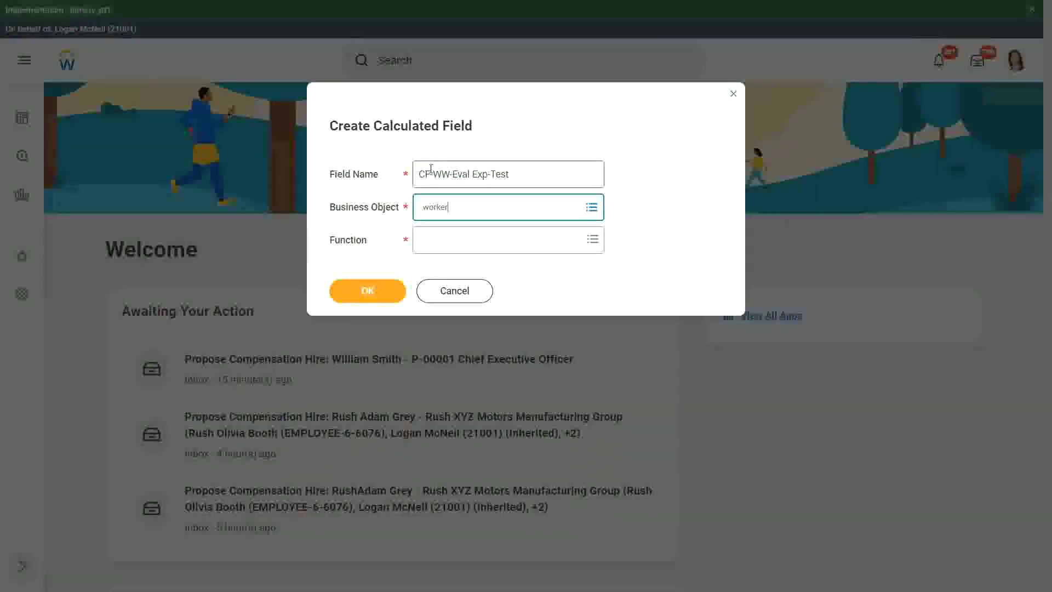
pyautogui.press('Return')
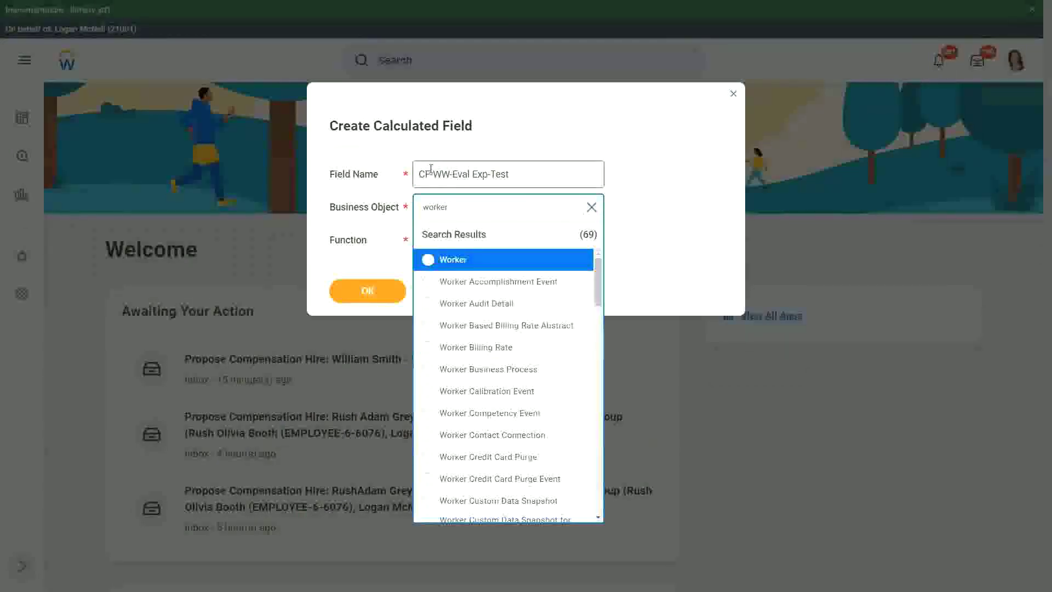
pyautogui.press('Return')
pyautogui.press('Tab')
pyautogui.write('ar')
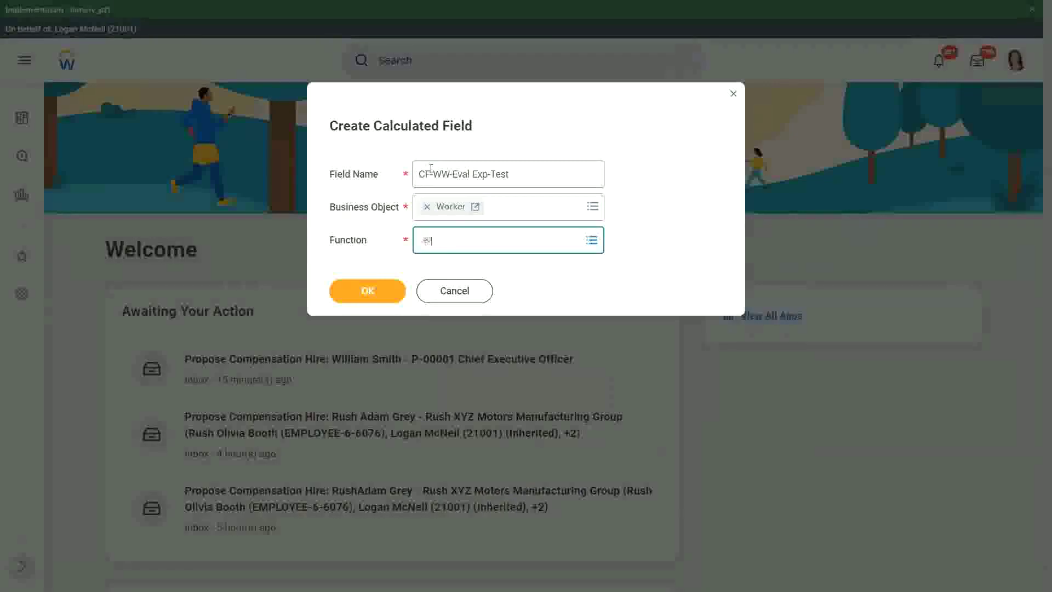
pyautogui.write('al exp')
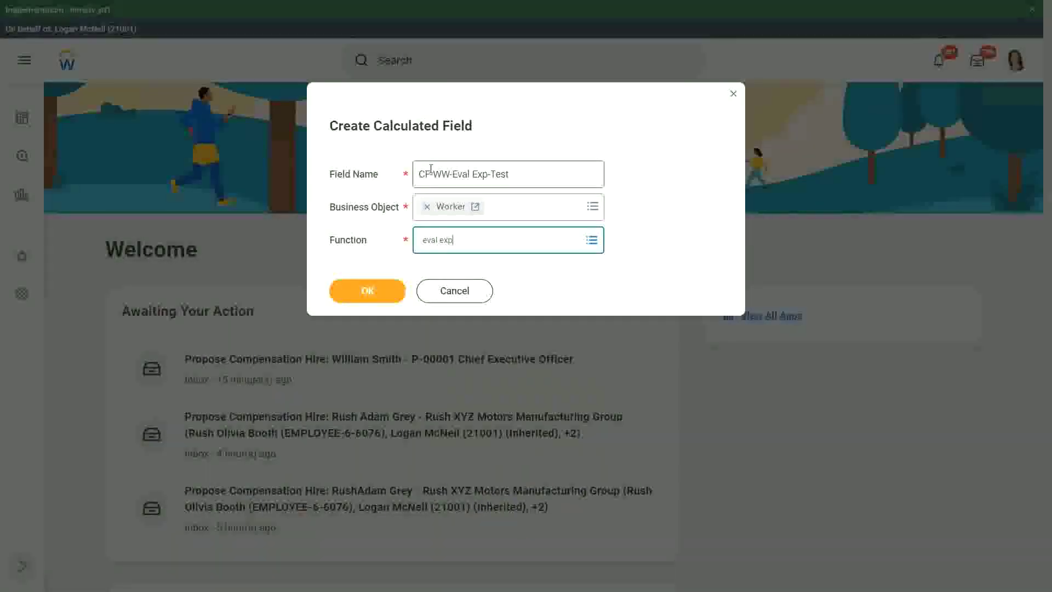
pyautogui.press('Return')
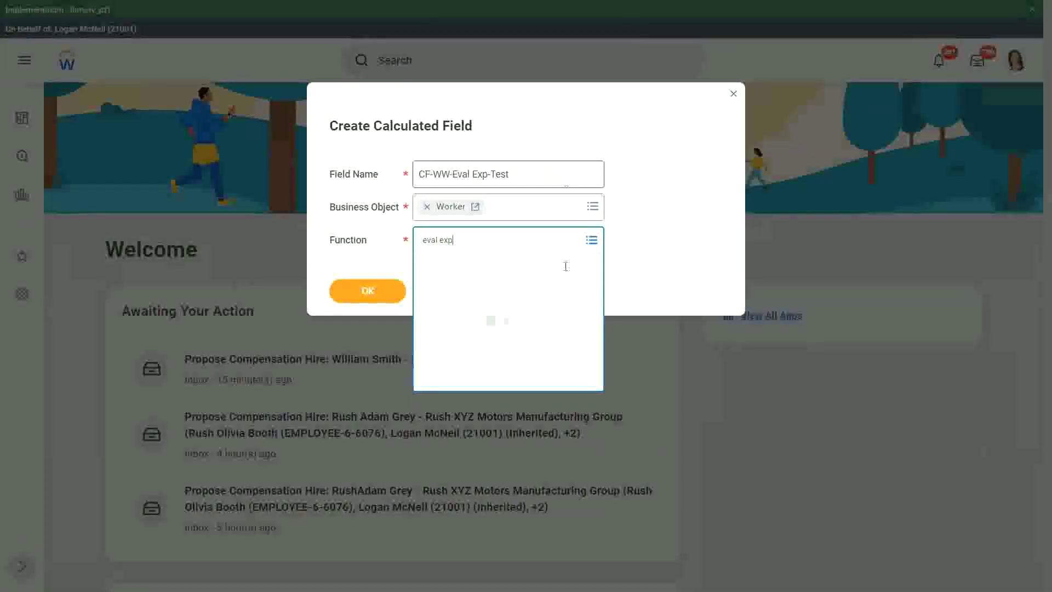
pyautogui.click(446, 296)
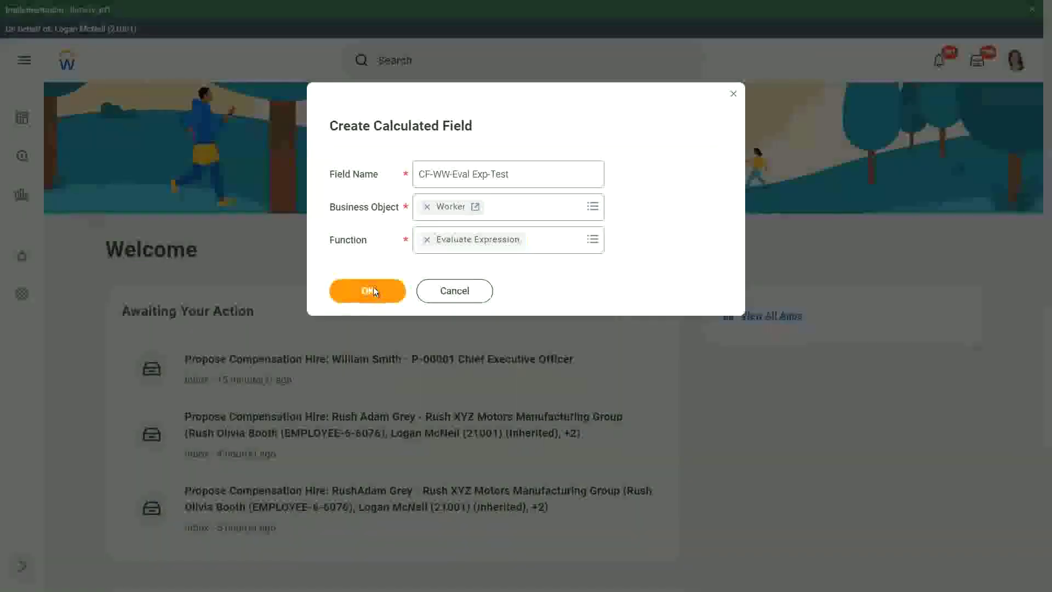
pyautogui.click(373, 289)
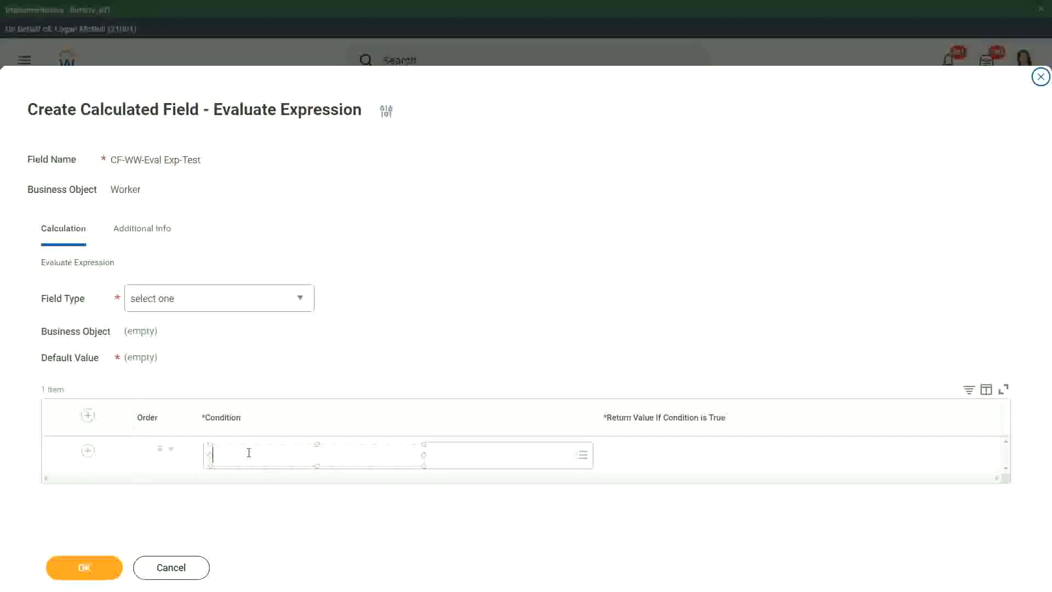
# Step: Annotate the first row's Condition cell with the text "Boolean or a T/F field"
pyautogui.write('Boo')
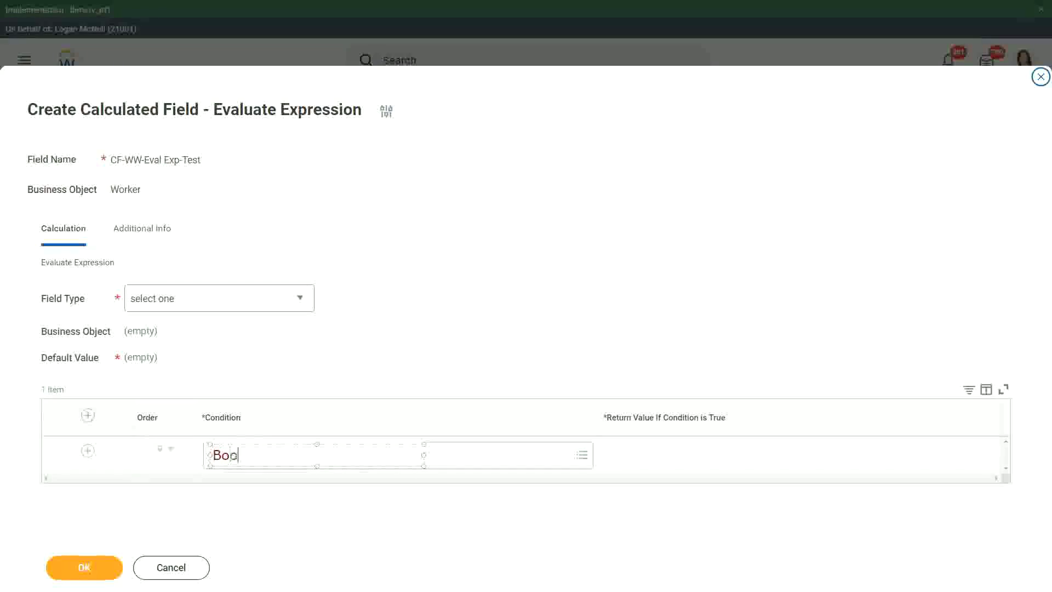
pyautogui.write('lean or a T/F')
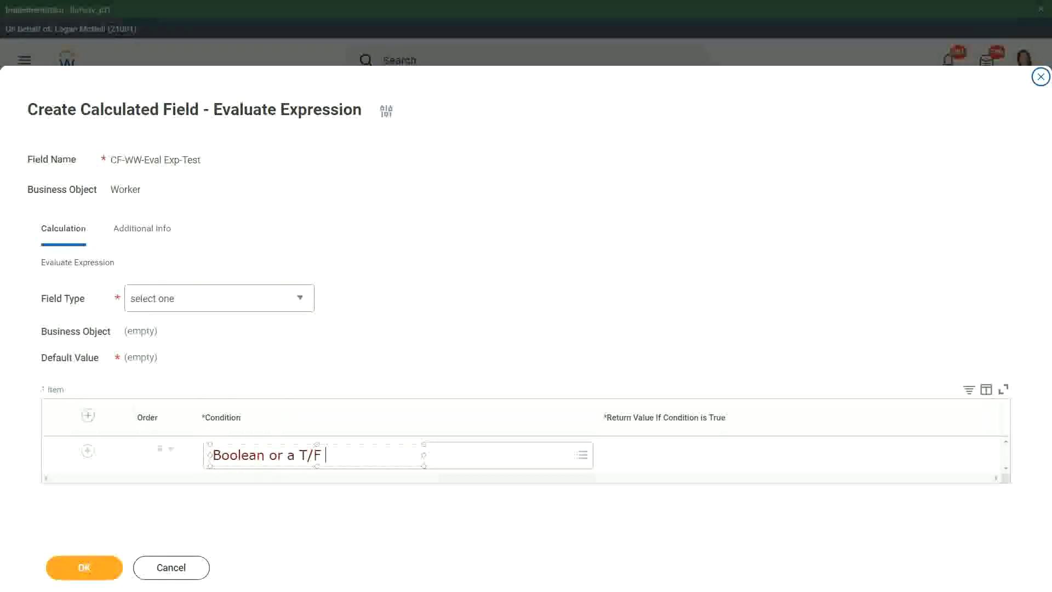
pyautogui.write(' field')
pyautogui.click(367, 347)
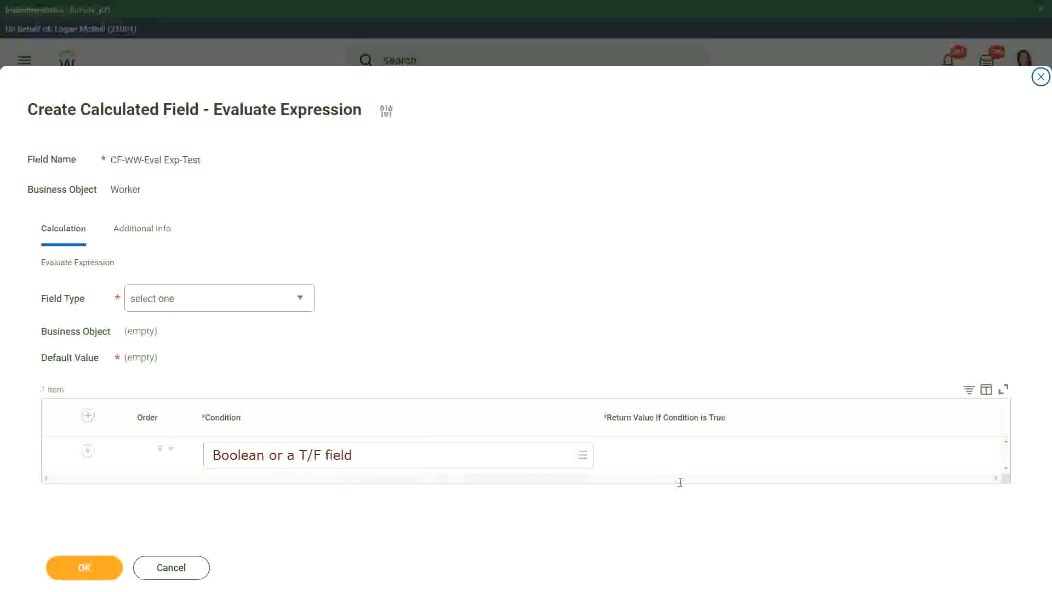
# Step: Annotate the Return Value If Condition is True cell with "Another Calc Field that gives the result", widened to fit one line
pyautogui.click(607, 457)
pyautogui.write('Another Calc Field')
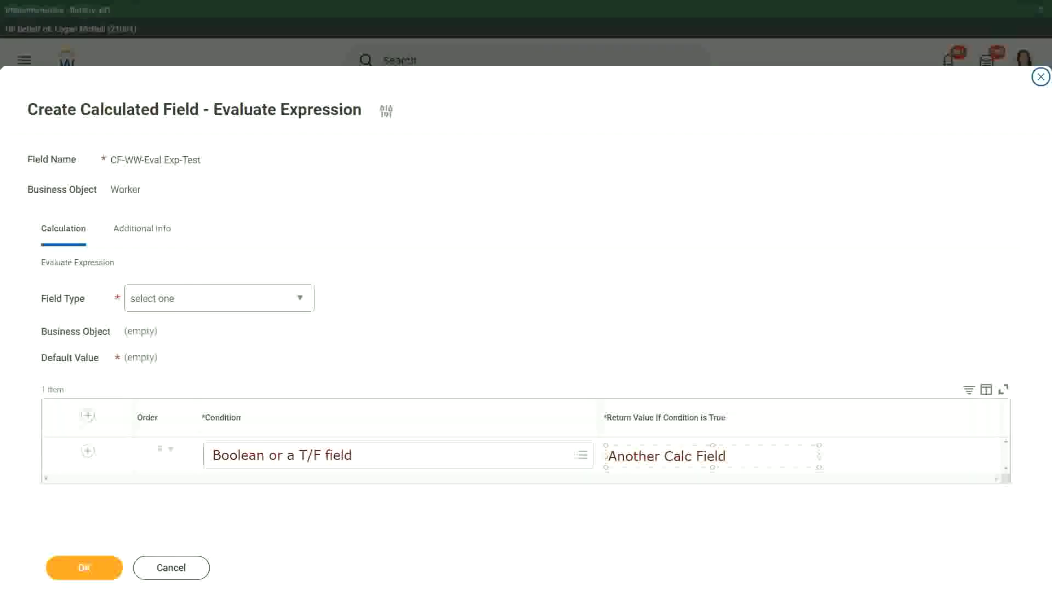
pyautogui.write(' that gives the result')
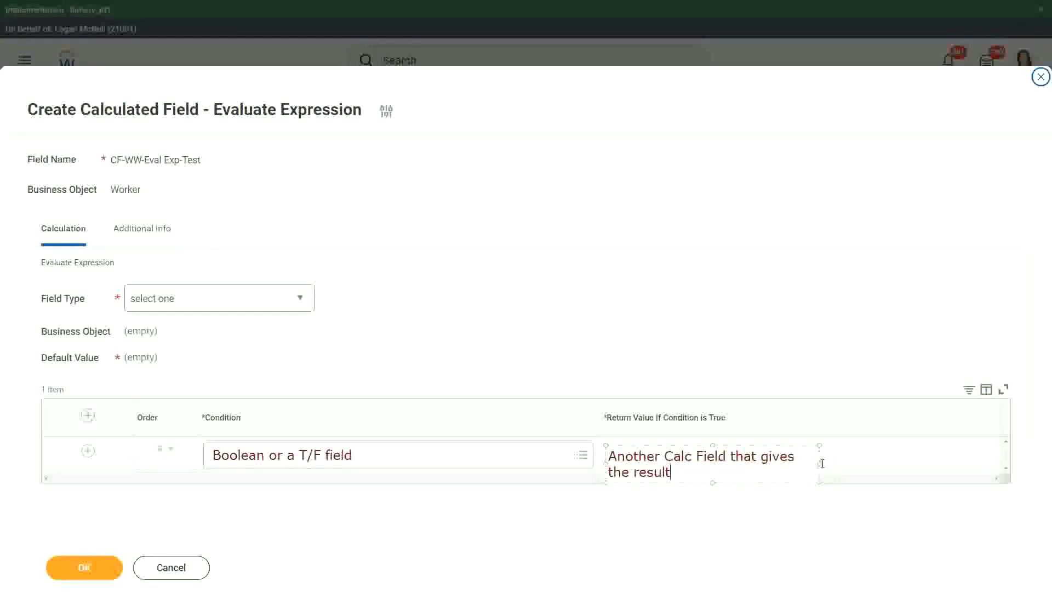
pyautogui.moveTo(820, 464); pyautogui.dragTo(925, 454)
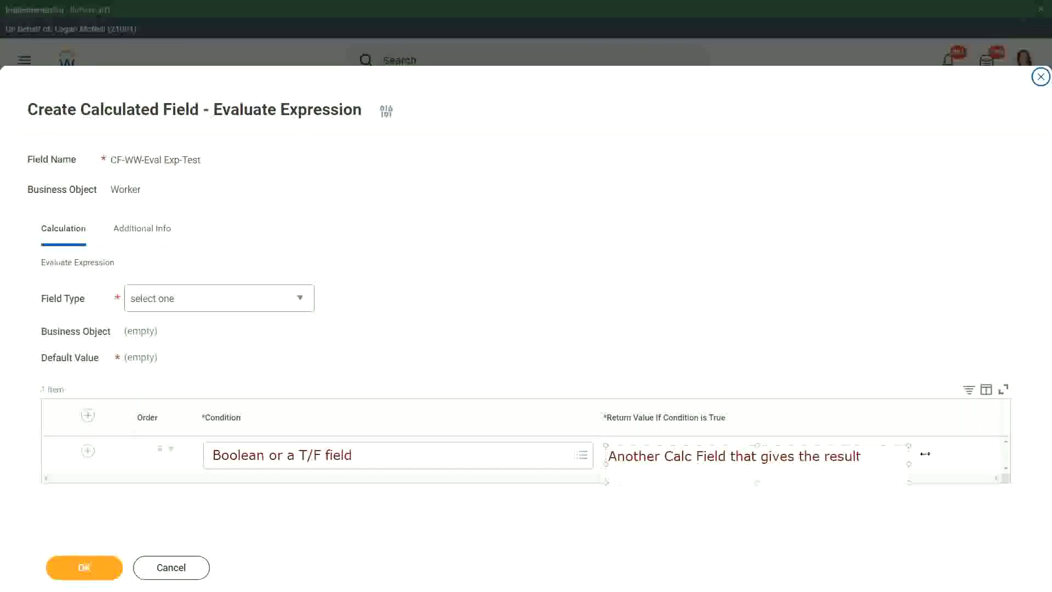
pyautogui.click(588, 510)
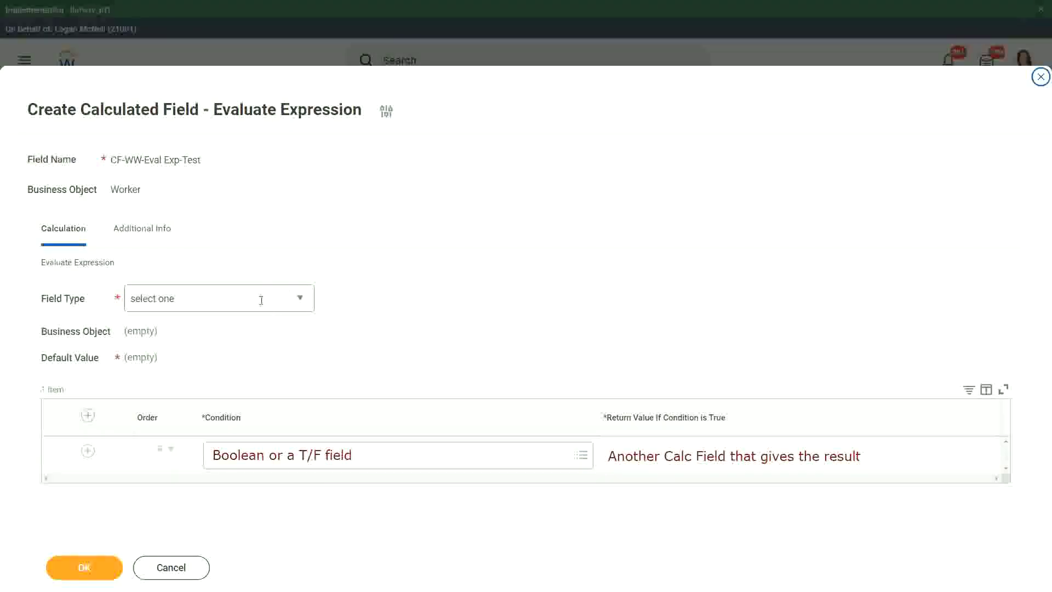
# Step: Set the calculated field's field type to Text
pyautogui.click(305, 296)
pyautogui.press('Escape')
pyautogui.click(301, 298)
pyautogui.click(302, 298)
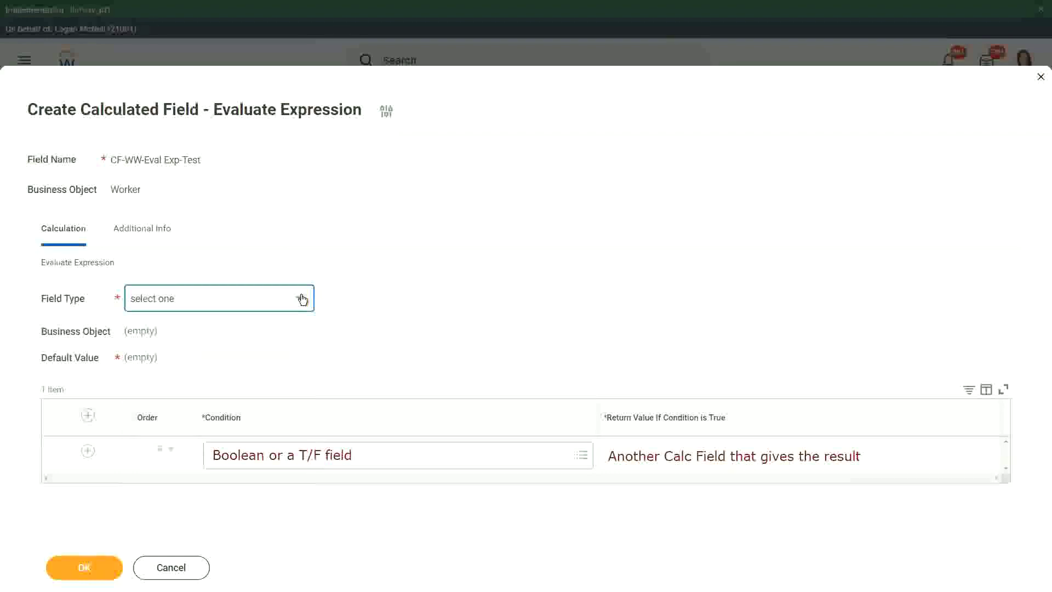
pyautogui.click(302, 298)
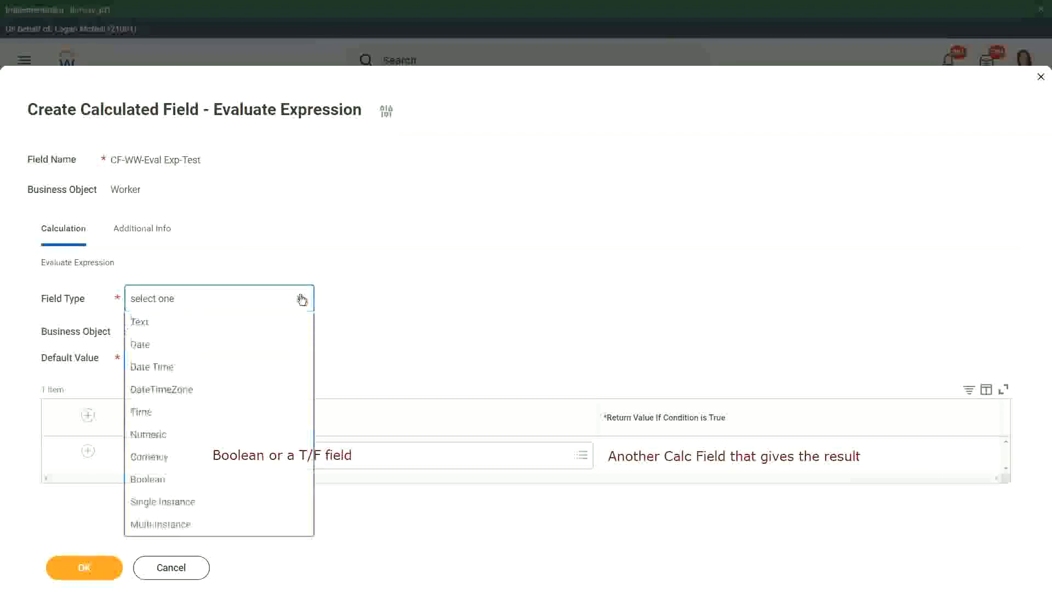
pyautogui.click(136, 348)
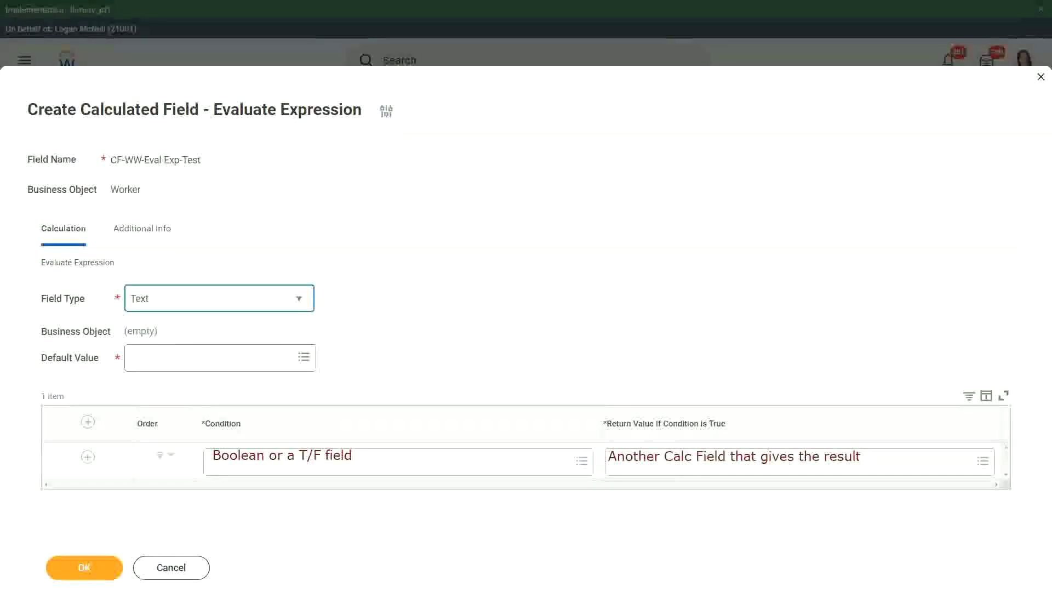
# Step: Annotate the Default Value field with the text "Some Default Value" and align the note inside the field
pyautogui.click(142, 358)
pyautogui.write('S')
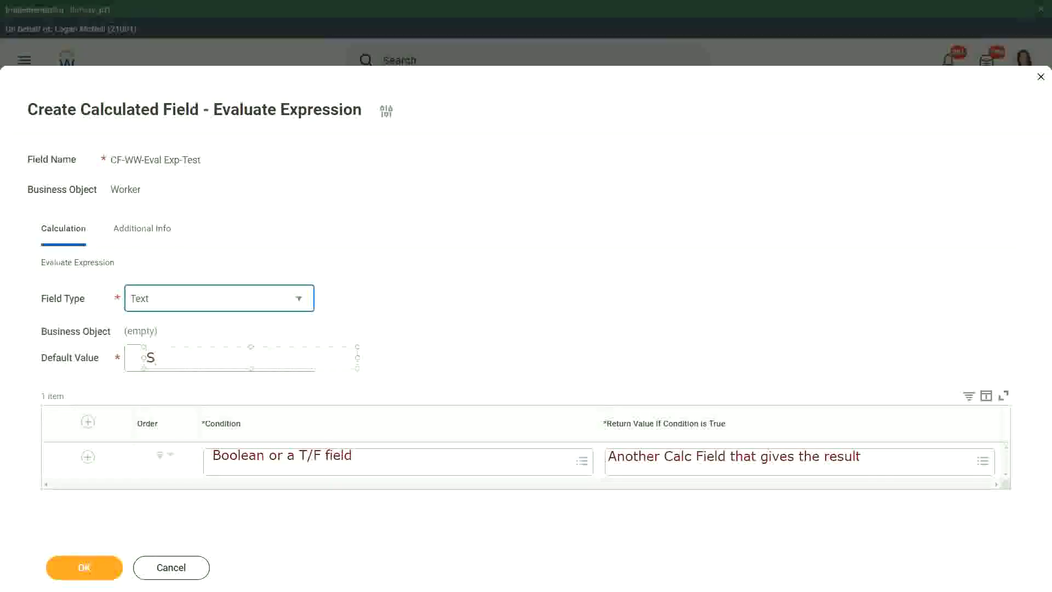
pyautogui.write('ome De')
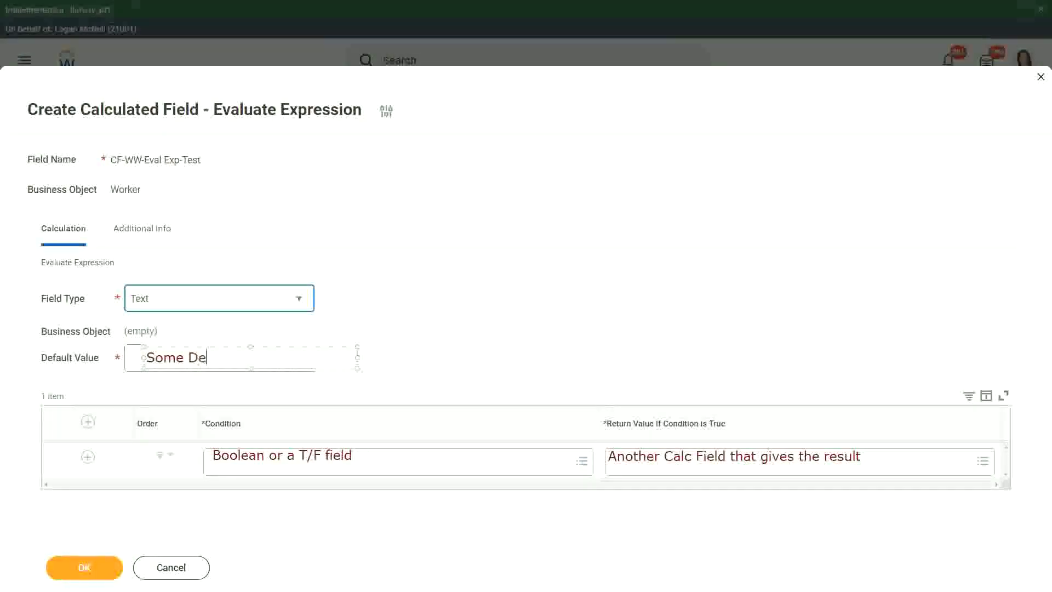
pyautogui.write('fault Value')
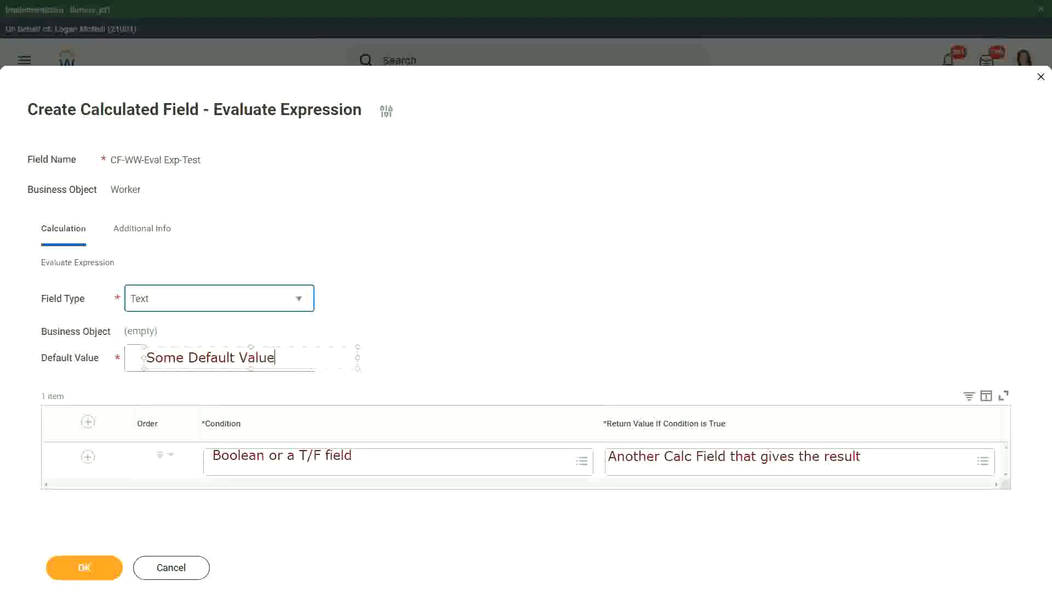
pyautogui.moveTo(261, 348); pyautogui.dragTo(255, 347)
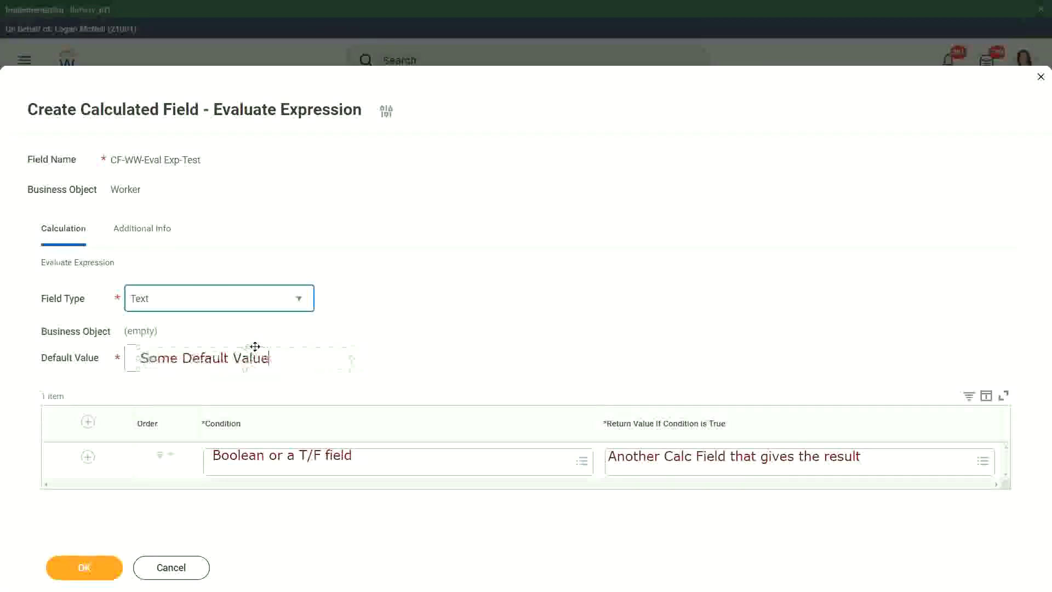
pyautogui.click(435, 348)
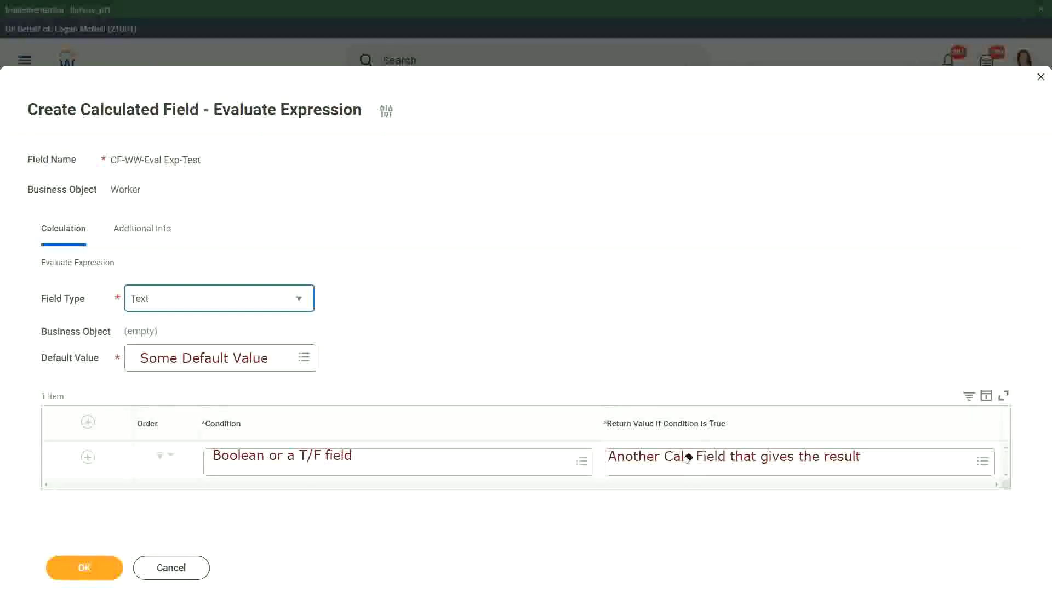
# Step: Replace the return value annotation with "Type in the value that you want in the output", widened to fit one line
pyautogui.click(632, 454)
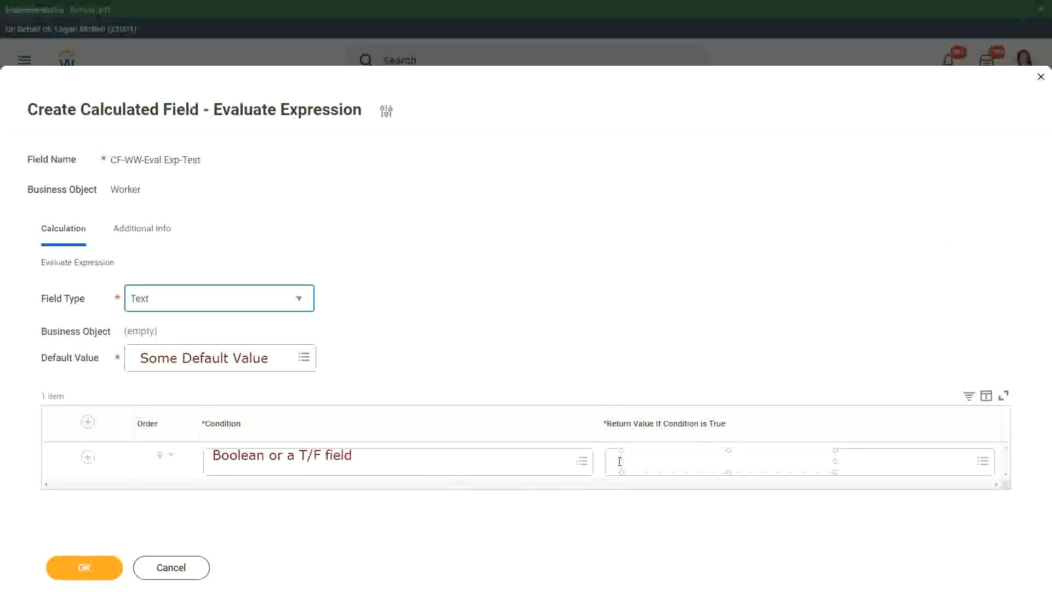
pyautogui.write('Type in the value that you ')
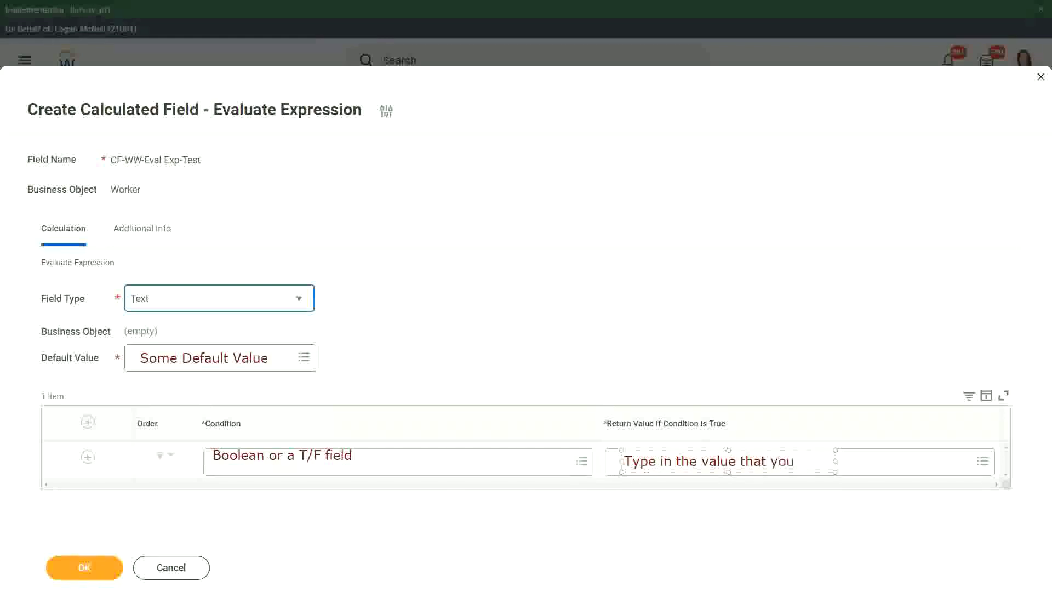
pyautogui.write('want in the o')
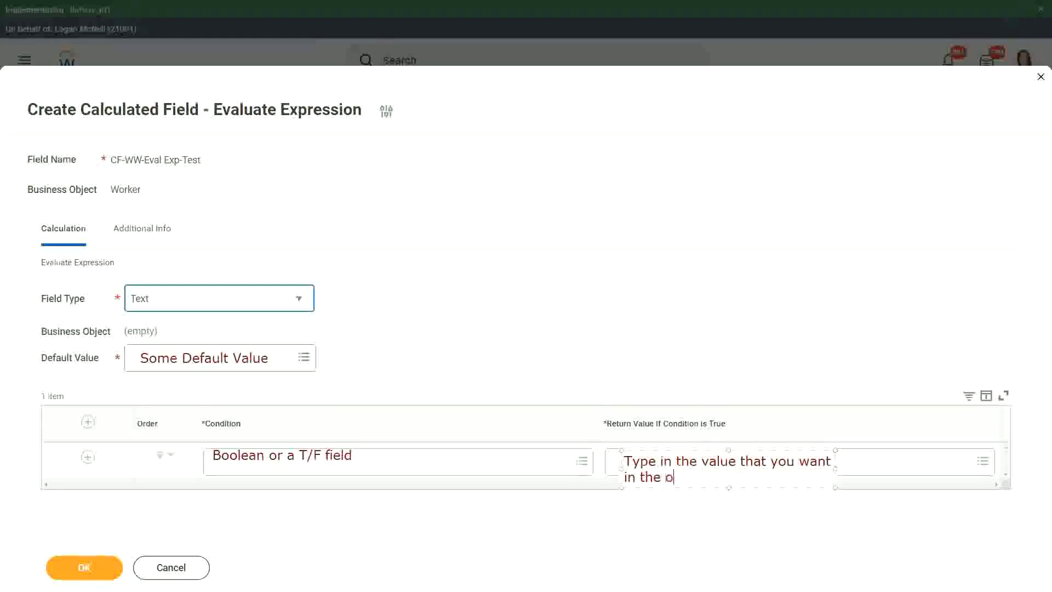
pyautogui.write('utput')
pyautogui.moveTo(835, 468); pyautogui.dragTo(962, 460)
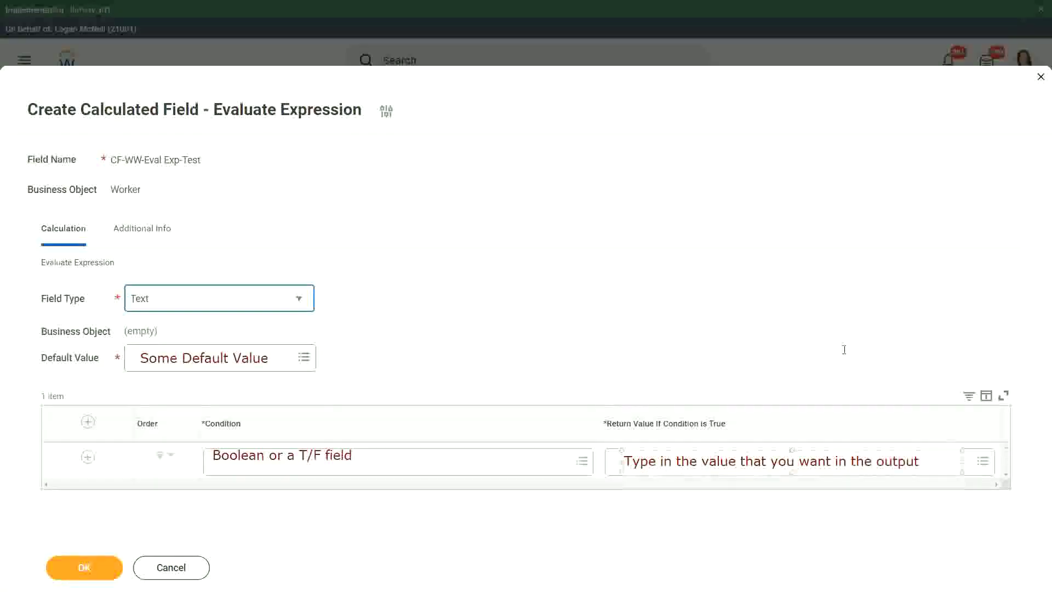
pyautogui.click(844, 350)
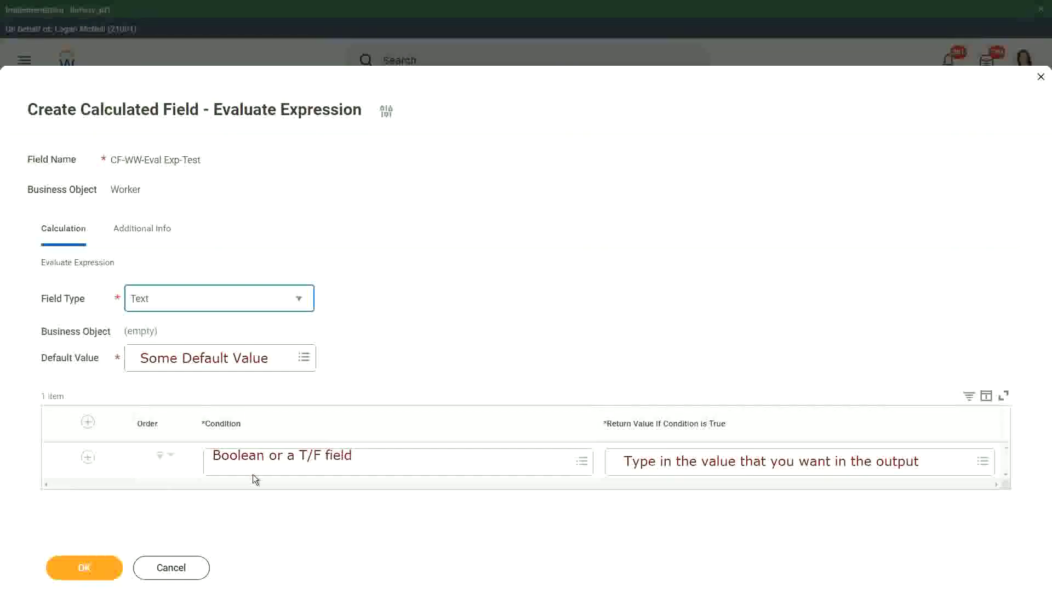
# Step: Cancel the calculated field, discarding its changes, and dismiss the Implementation environment banner
pyautogui.click(172, 568)
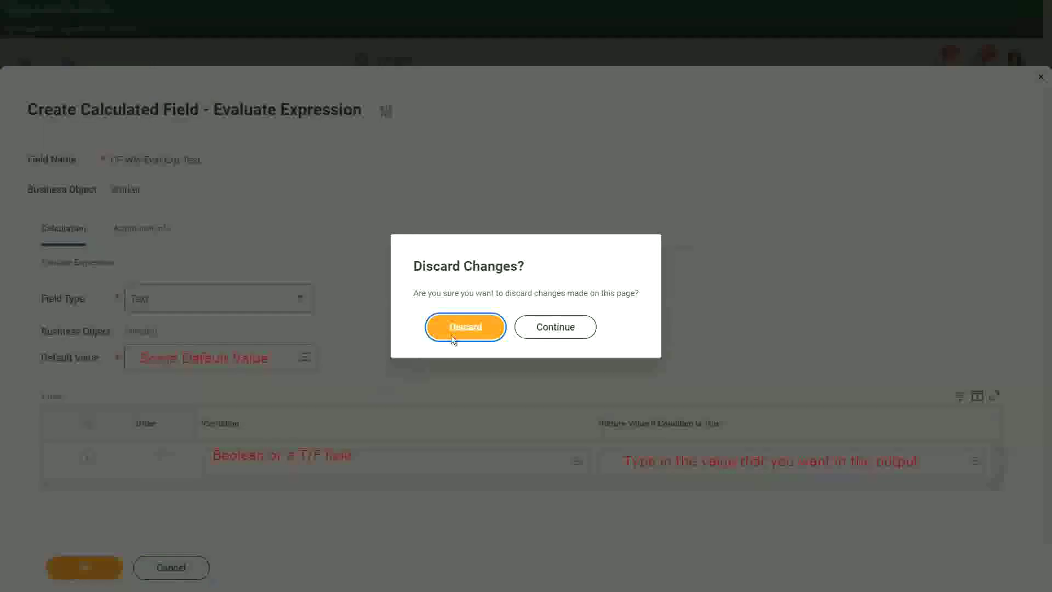
pyautogui.click(472, 327)
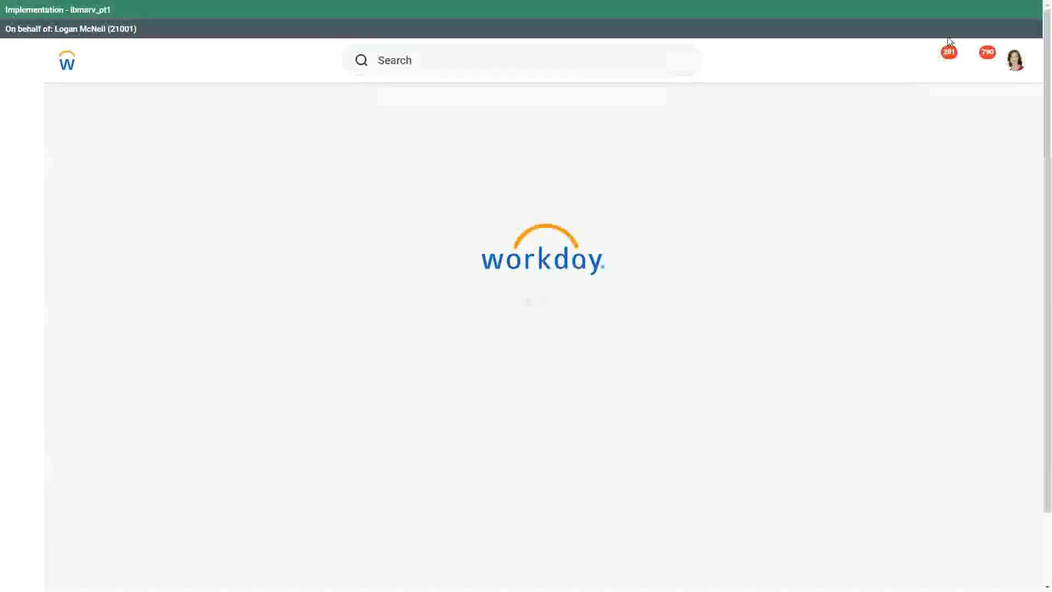
pyautogui.moveTo(1032, 10)
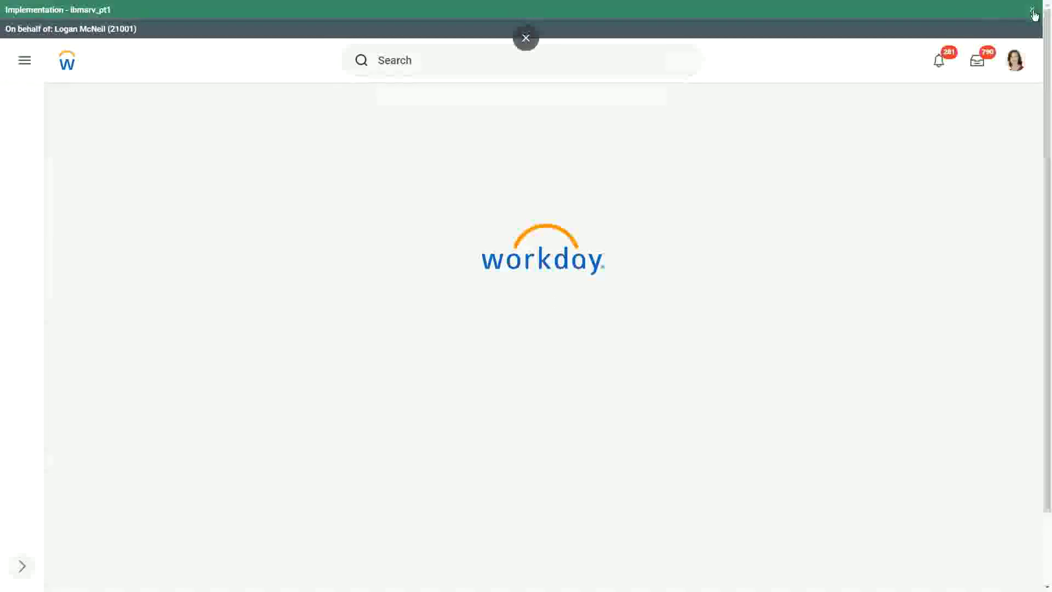
pyautogui.click(1032, 9)
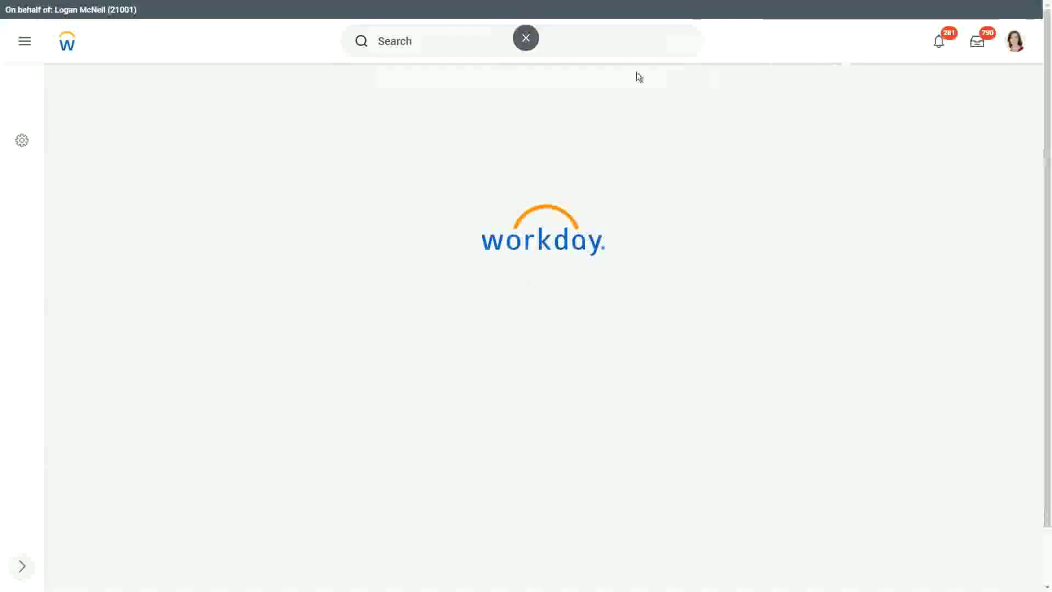